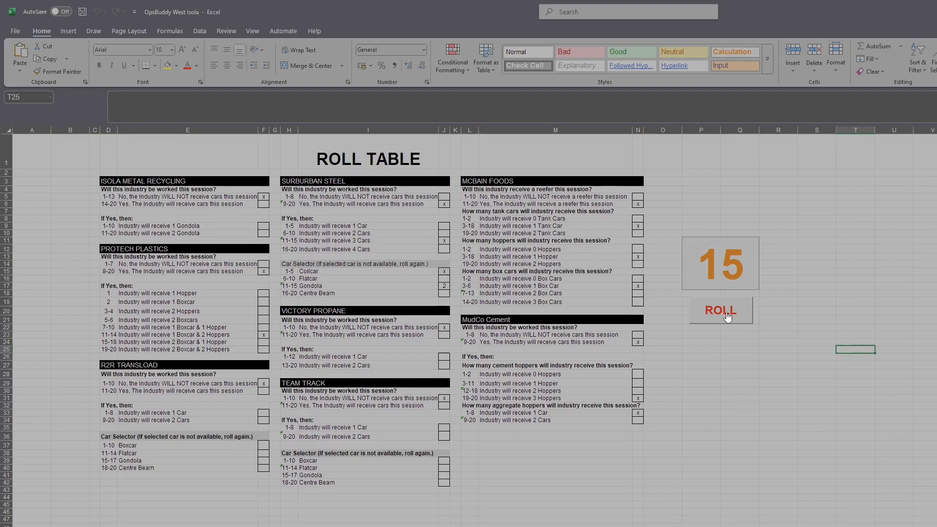
# Roll the 1–20 random number beside the roll table repeatedly to try out the generator.
pyautogui.click(732, 310)
pyautogui.click(732, 312)
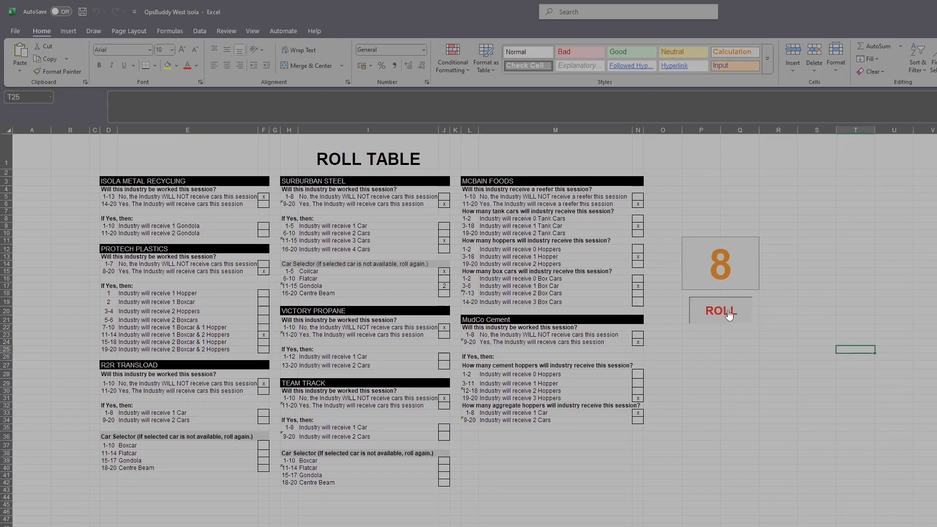
pyautogui.click(726, 312)
pyautogui.click(742, 316)
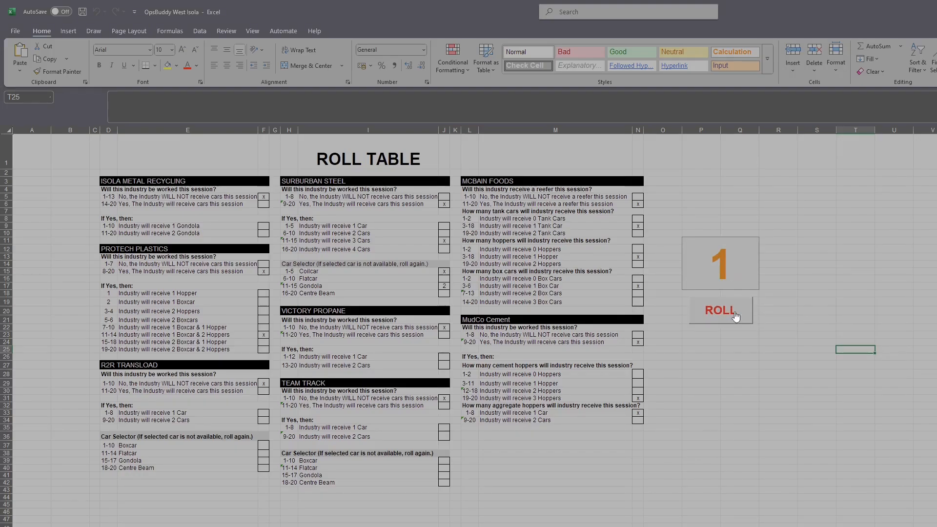
pyautogui.click(724, 308)
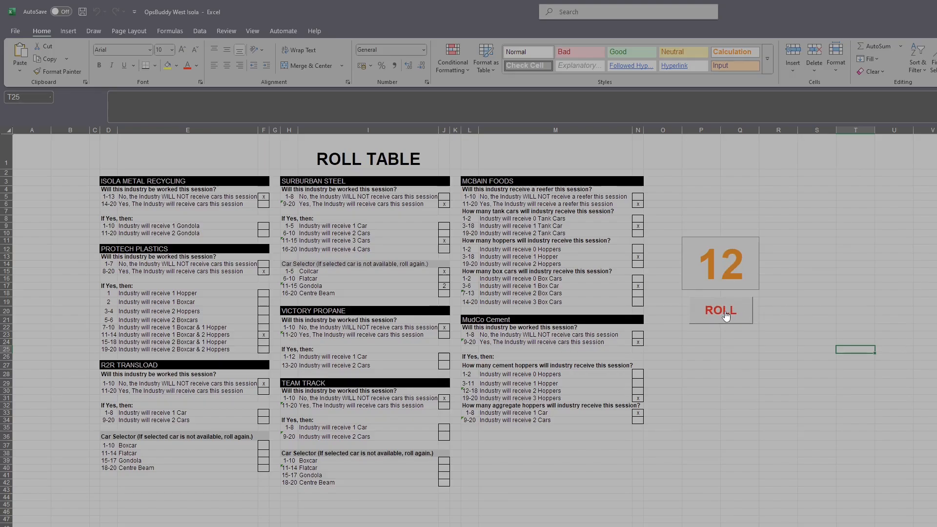
pyautogui.click(729, 313)
pyautogui.click(720, 312)
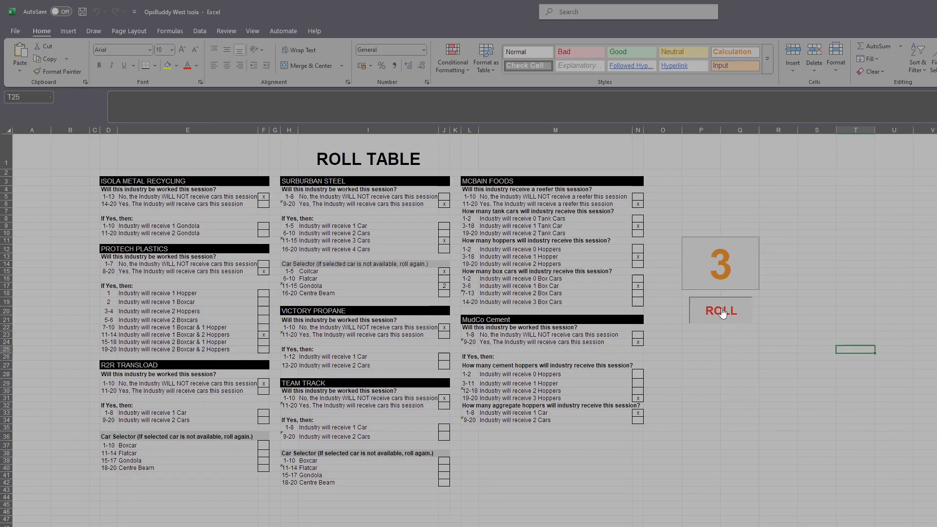
pyautogui.click(727, 312)
pyautogui.click(727, 312)
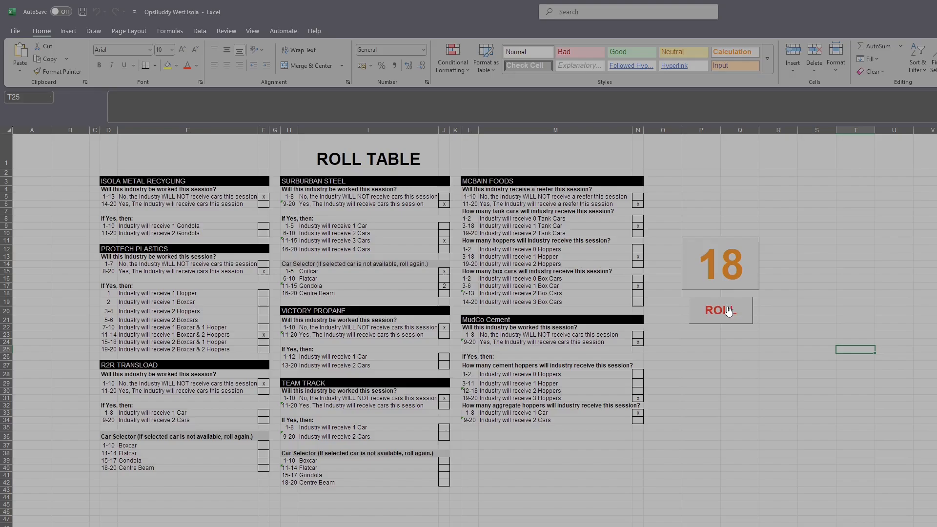
pyautogui.click(725, 315)
pyautogui.click(705, 311)
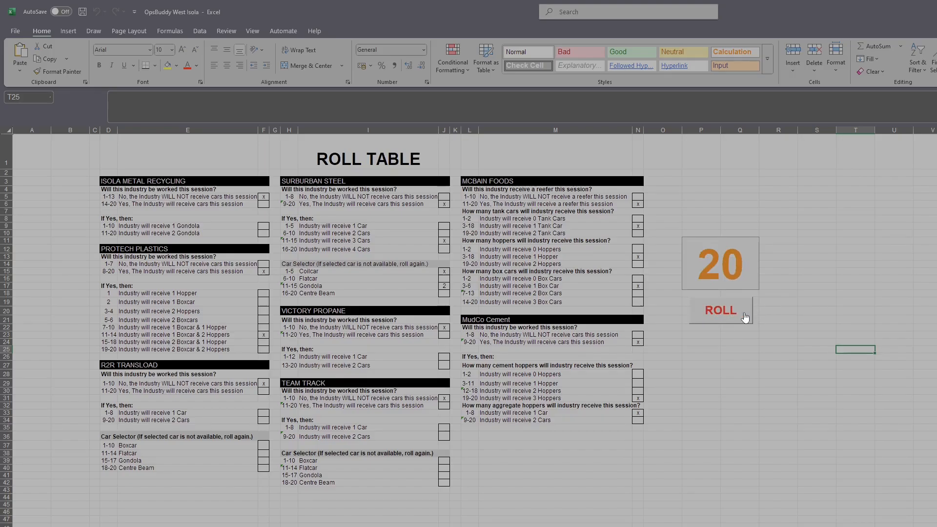
pyautogui.click(740, 314)
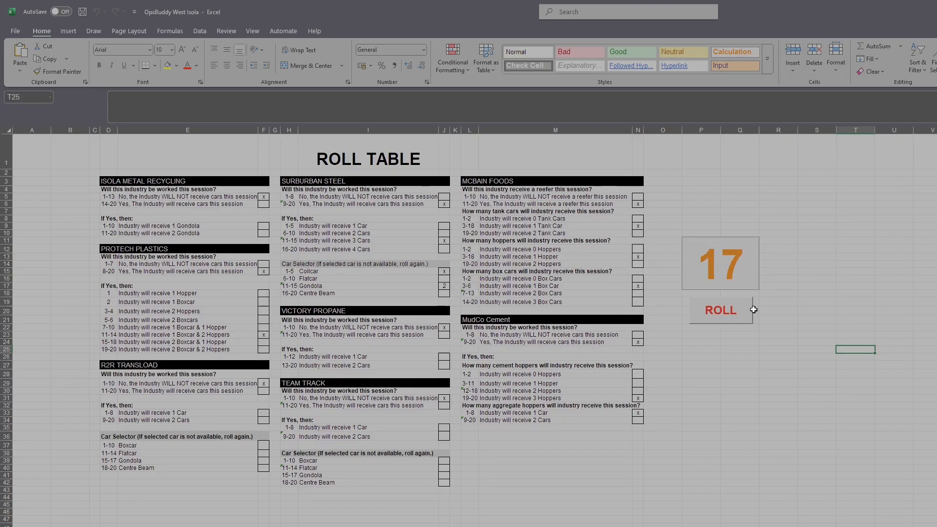
pyautogui.click(720, 312)
pyautogui.click(729, 313)
pyautogui.click(727, 312)
pyautogui.click(727, 313)
pyautogui.click(729, 312)
pyautogui.click(728, 311)
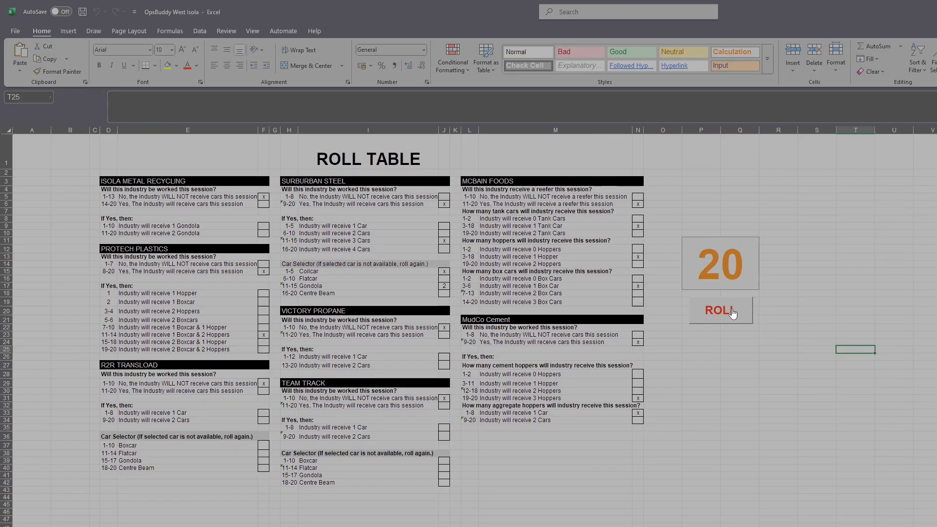
pyautogui.click(733, 312)
pyautogui.click(733, 313)
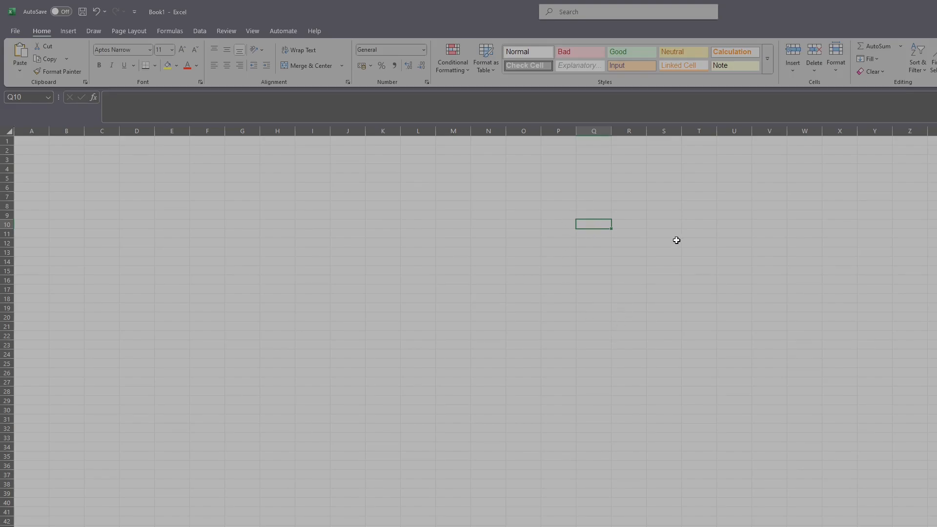
# Enter the formula =RANDBETWEEN(1,20) in cell Q10 of the blank workbook.
pyautogui.press('F2')
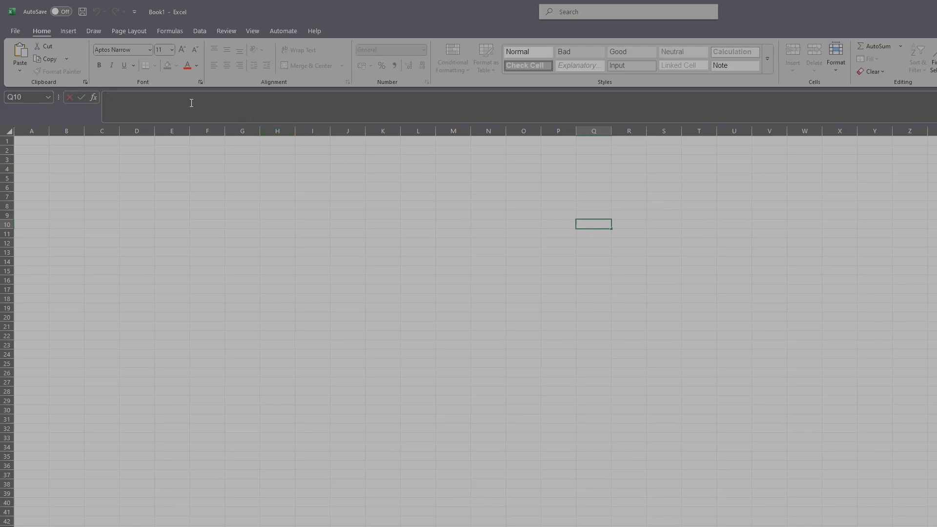
pyautogui.write('=ra')
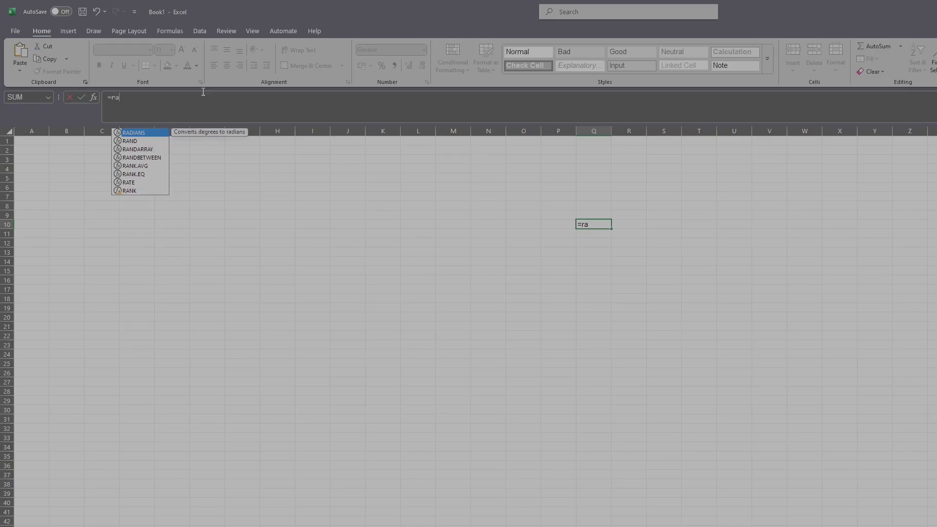
pyautogui.click(145, 157)
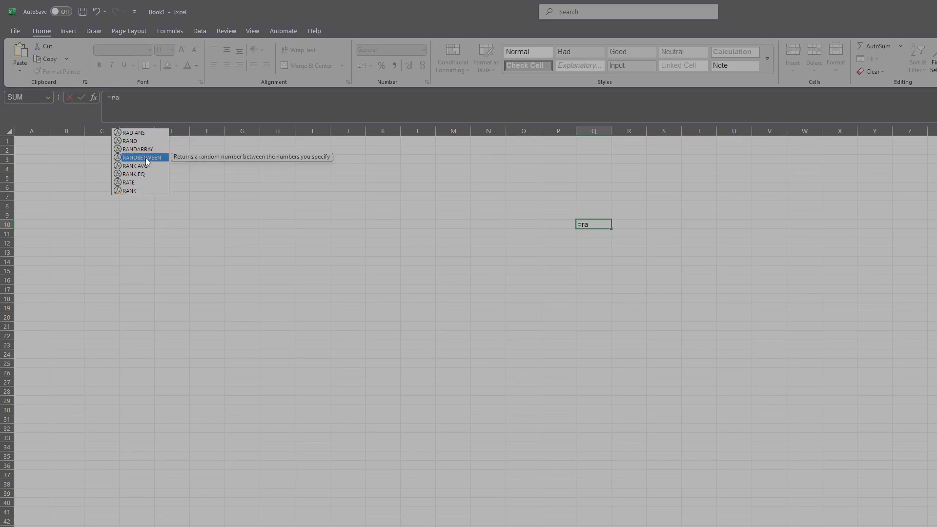
pyautogui.doubleClick(145, 157)
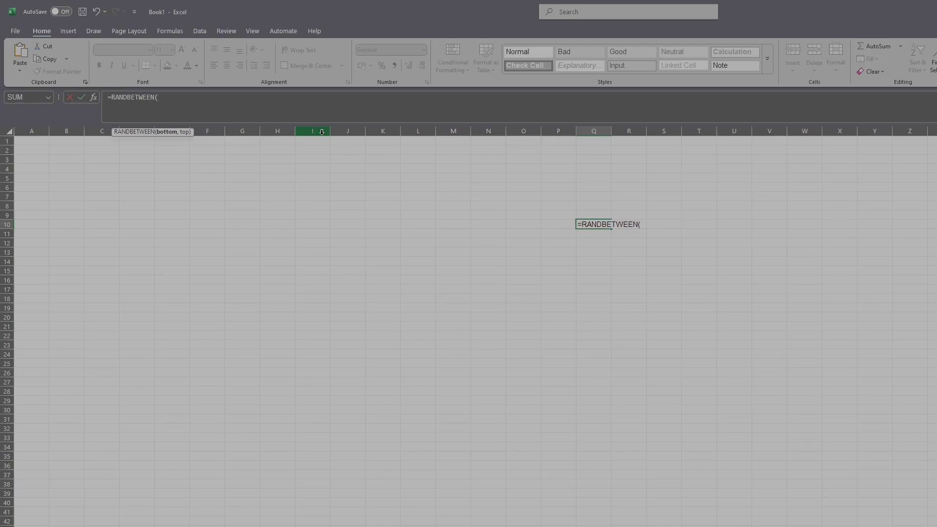
pyautogui.write('1,20)')
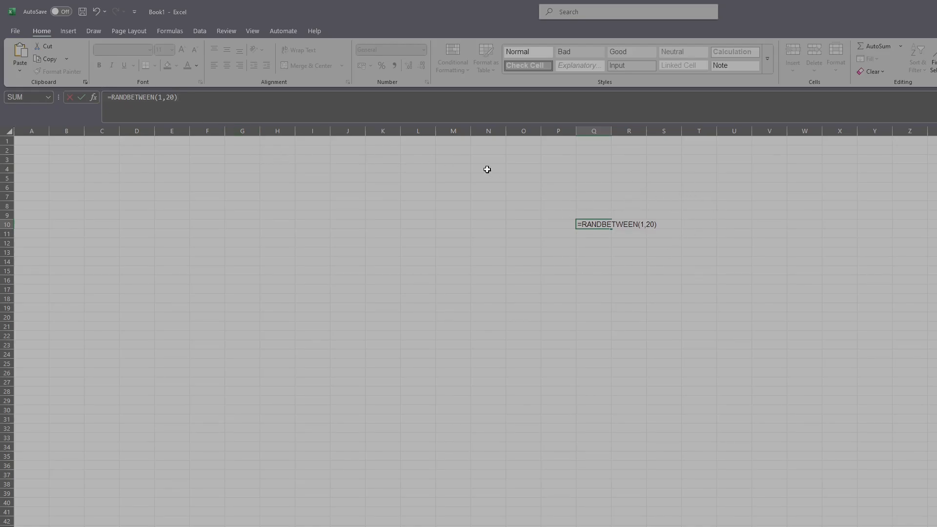
pyautogui.click(82, 97)
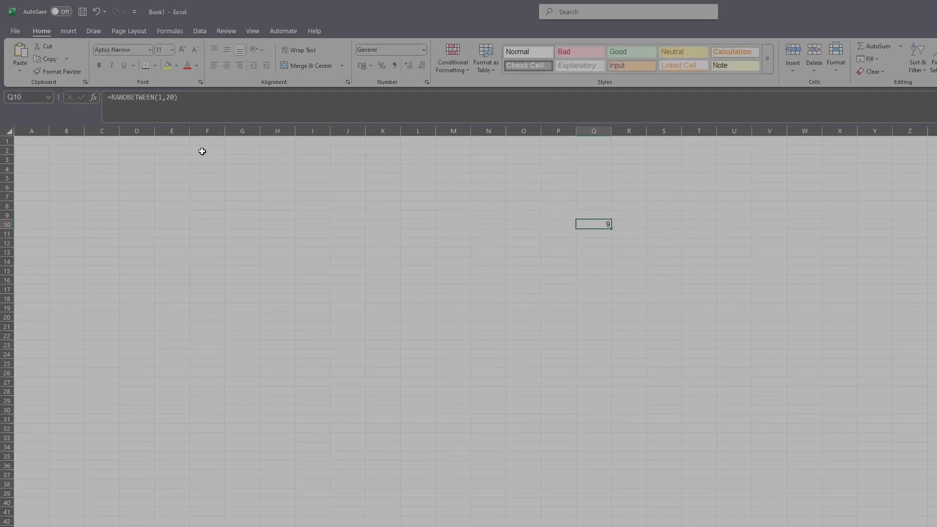
# Enter the formula =RANDBETWEEN(1,5) in cell S10.
pyautogui.click(669, 224)
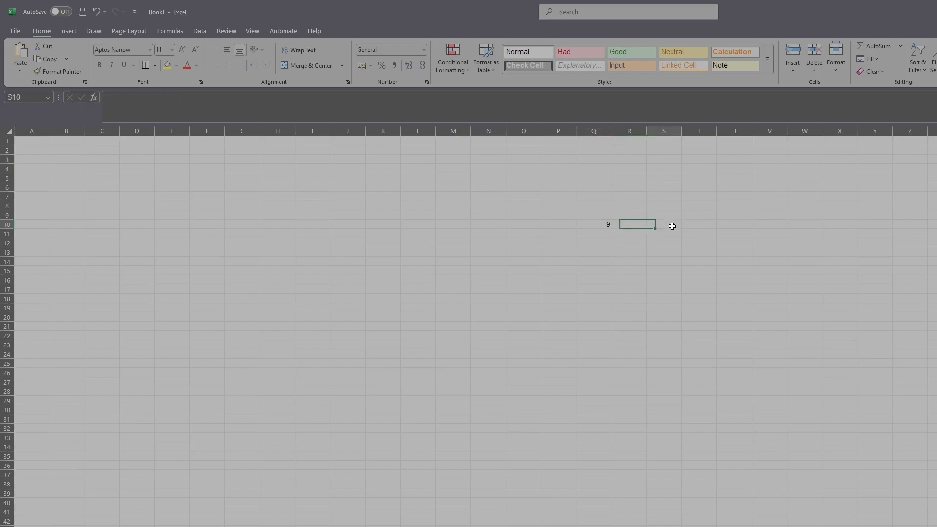
pyautogui.click(135, 99)
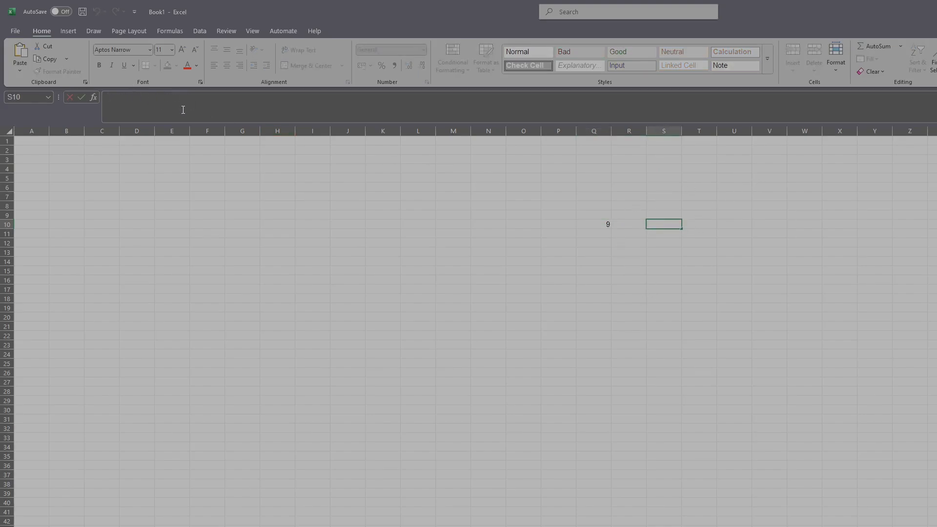
pyautogui.write('=ran')
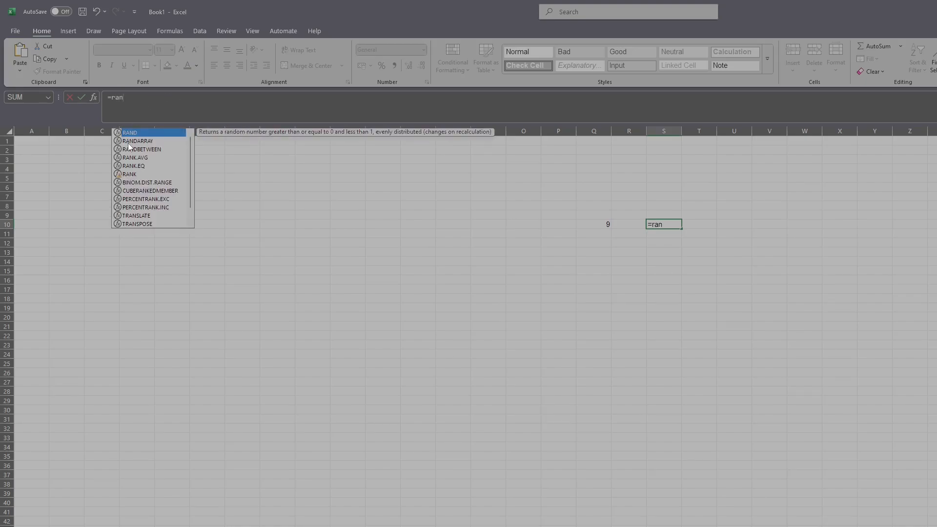
pyautogui.click(146, 149)
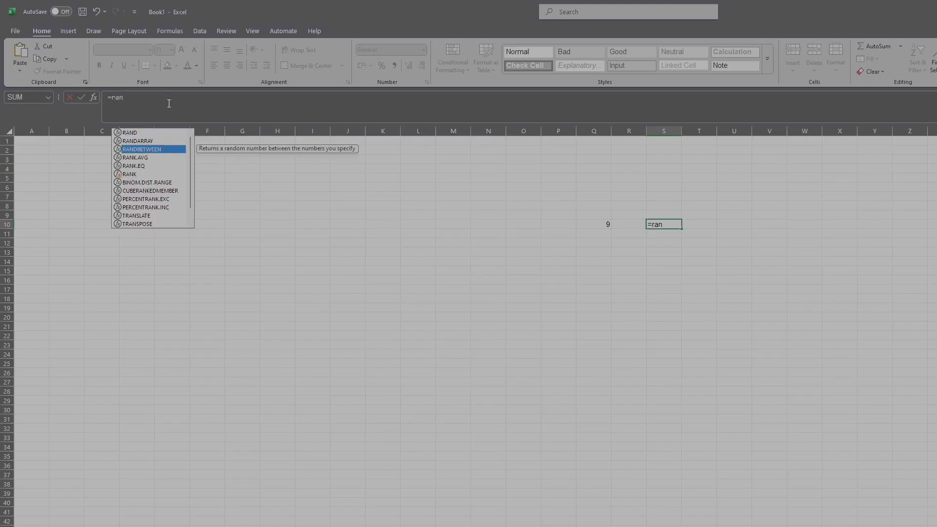
pyautogui.doubleClick(165, 148)
pyautogui.write('1')
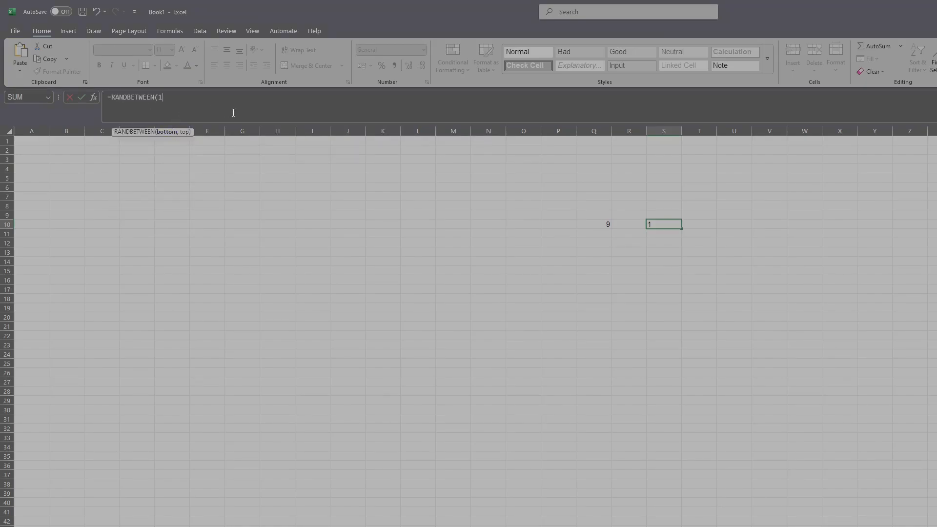
pyautogui.write(',5)')
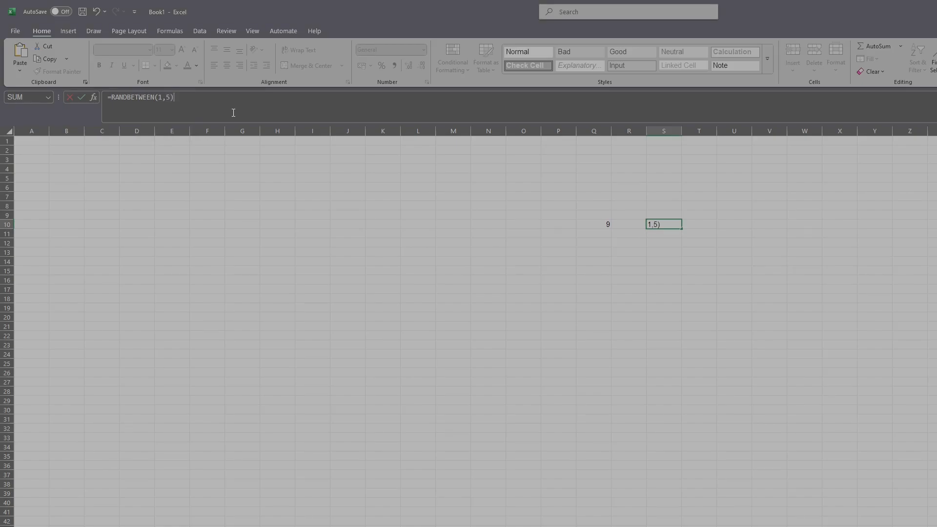
pyautogui.click(82, 98)
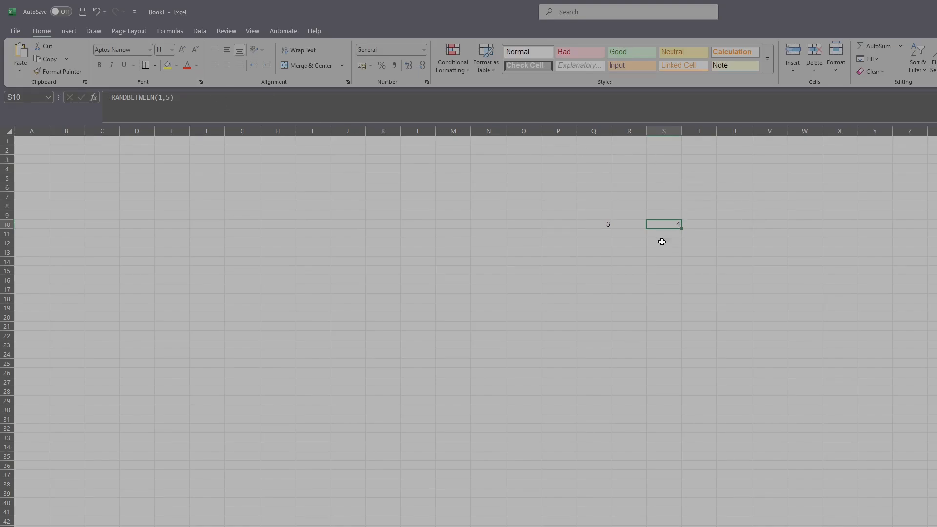
# Check the formula in Q10 and recalculate the sheet repeatedly to generate new random numbers in Q10 and S10.
pyautogui.click(603, 225)
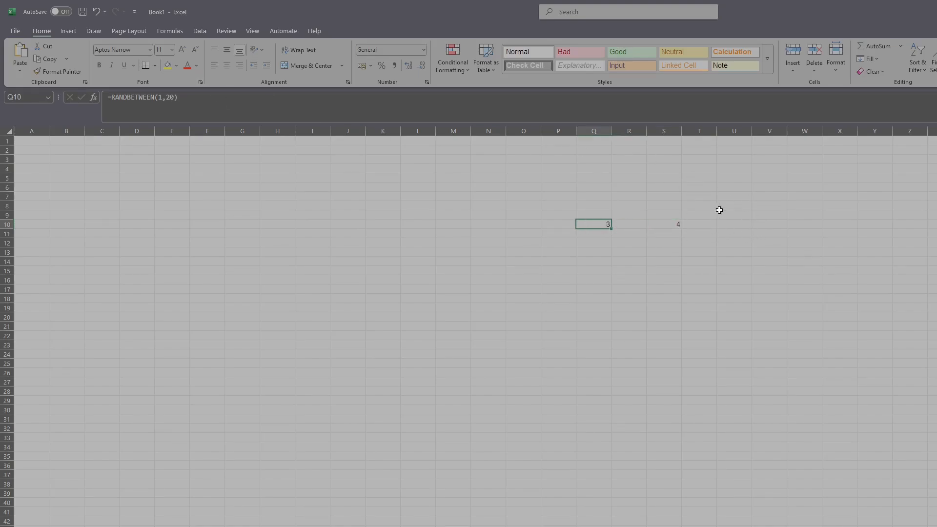
pyautogui.click(725, 190)
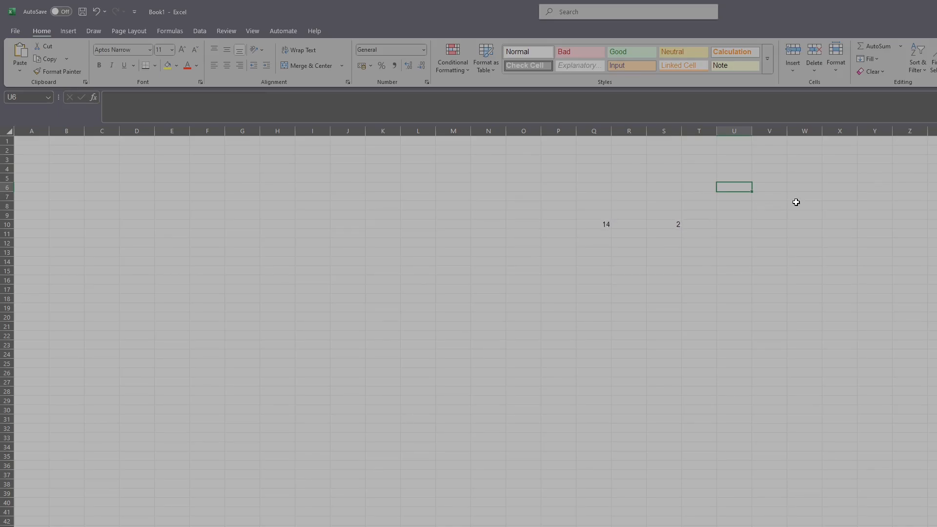
pyautogui.press('F9')
pyautogui.press('F9')
pyautogui.press('F9')
pyautogui.press('F9')
pyautogui.press('F9')
pyautogui.press('F9')
pyautogui.click(593, 316)
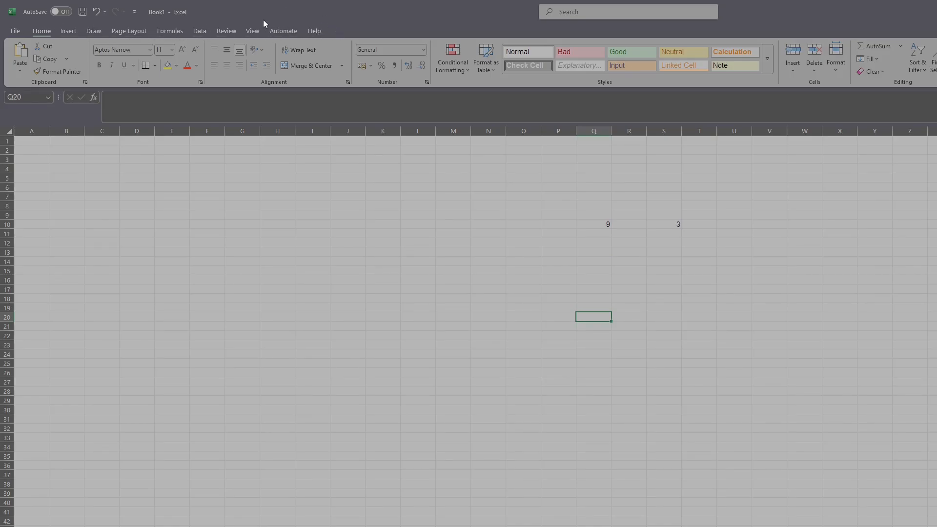
# Enable the Developer tab among the main ribbon tabs in the Excel options.
pyautogui.click(13, 31)
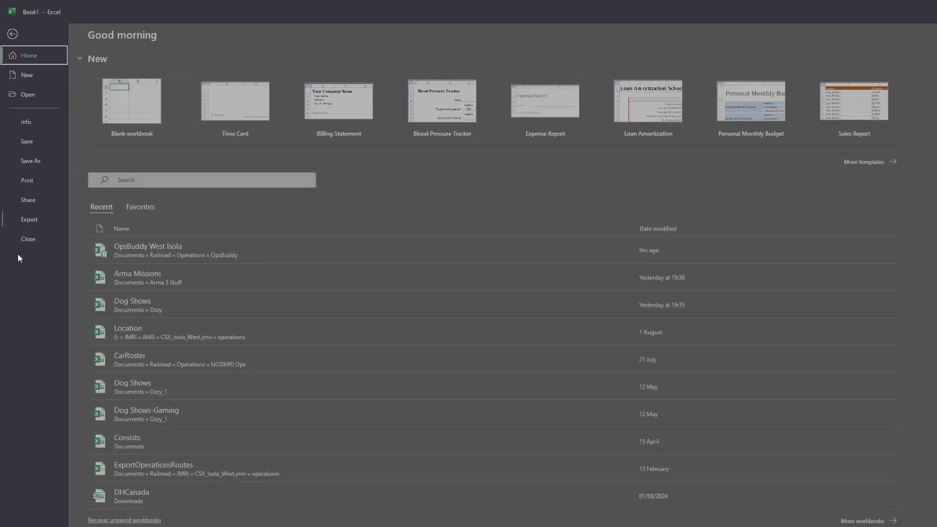
pyautogui.click(28, 526)
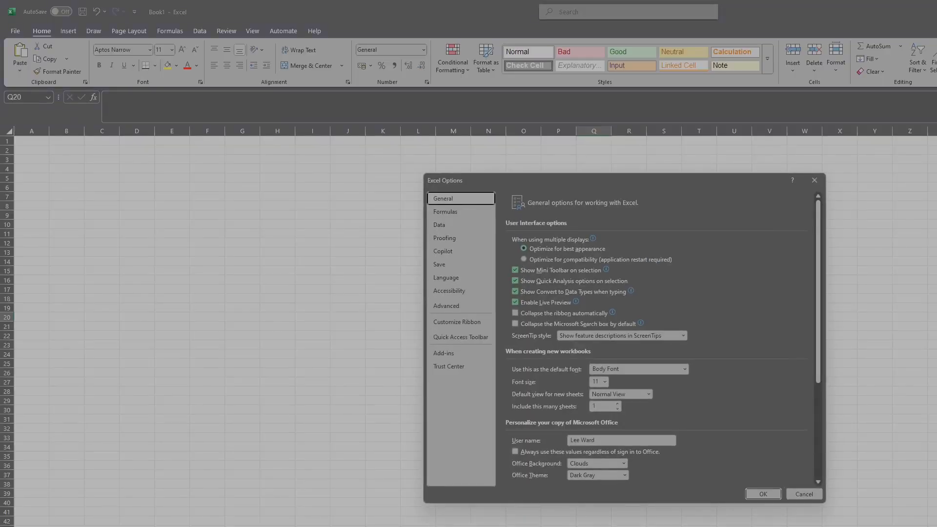
pyautogui.click(455, 321)
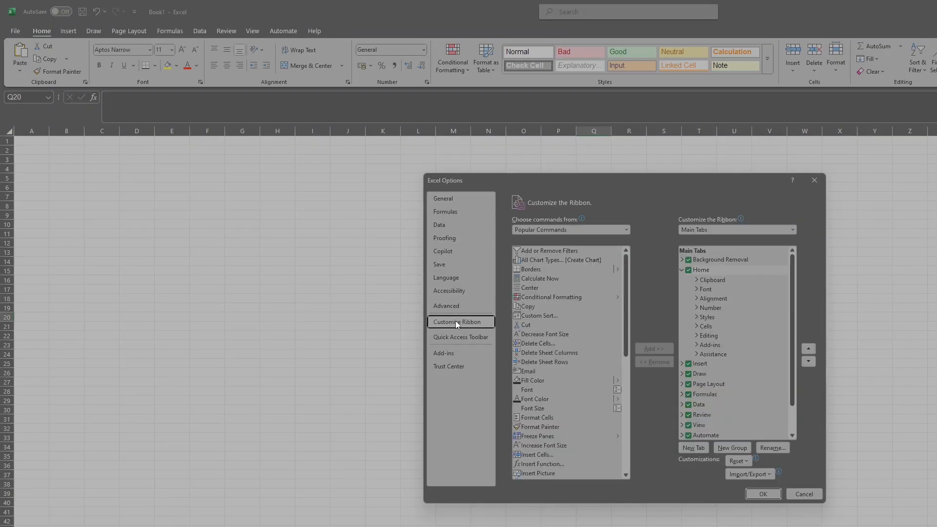
pyautogui.scroll(-1, 736, 355)
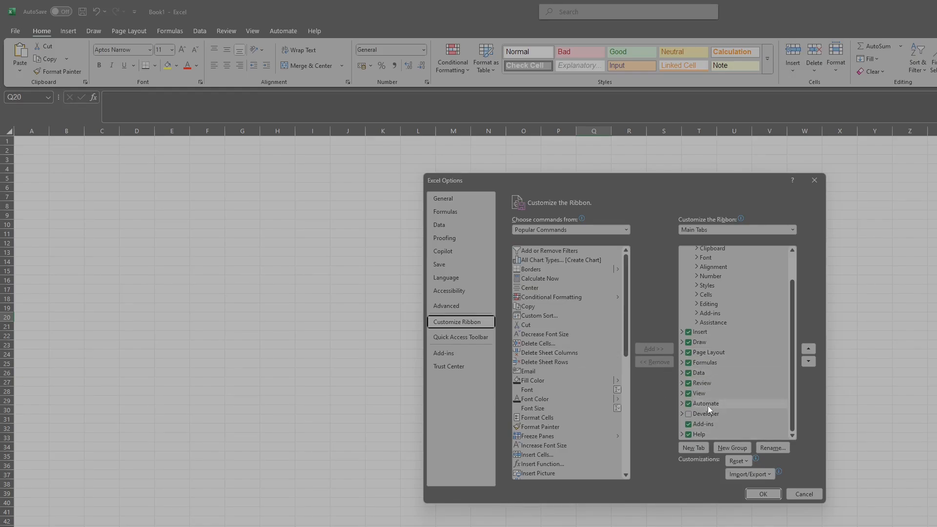
pyautogui.click(688, 414)
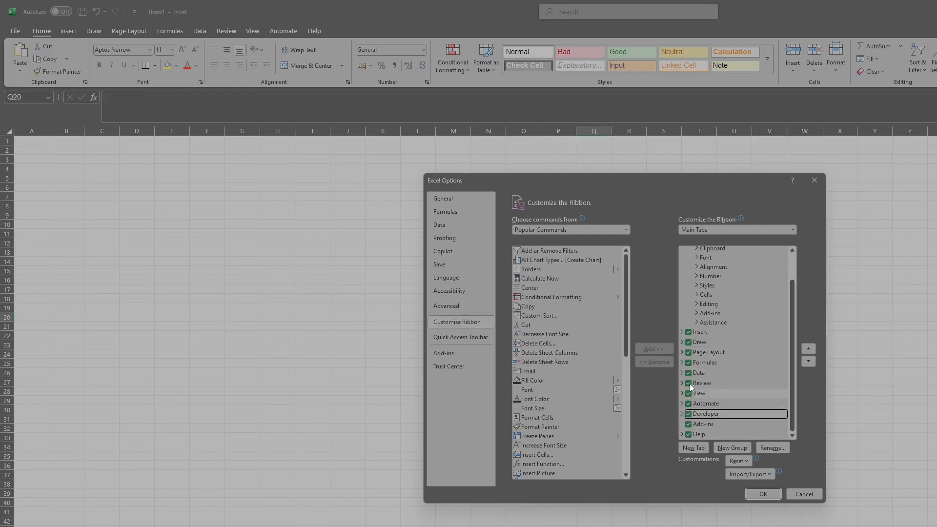
pyautogui.click(763, 494)
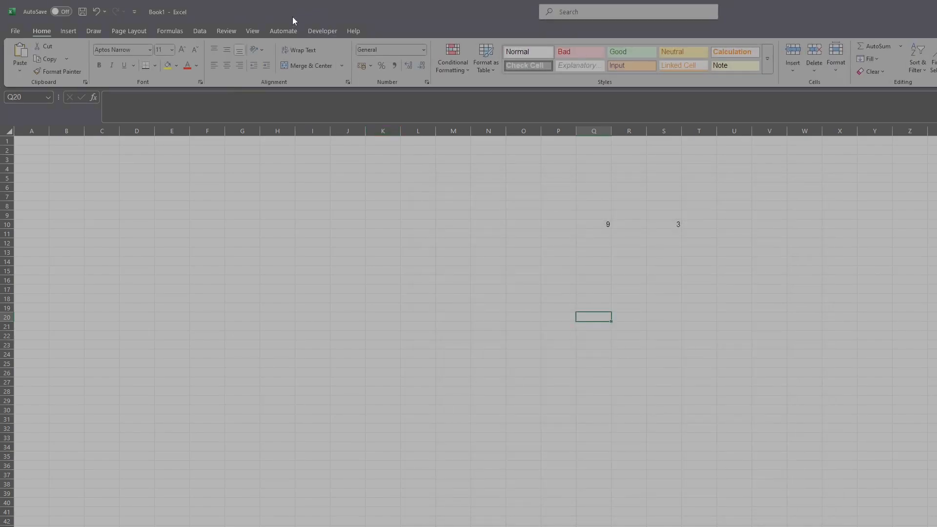
# Create a macro named ReRoll in this workbook with activeSheet.calculate as its only code line.
pyautogui.click(327, 33)
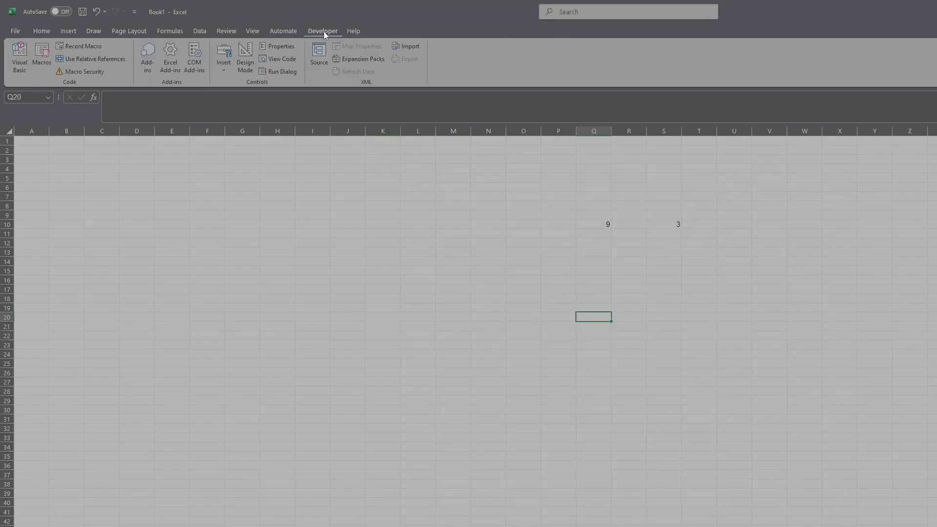
pyautogui.click(41, 53)
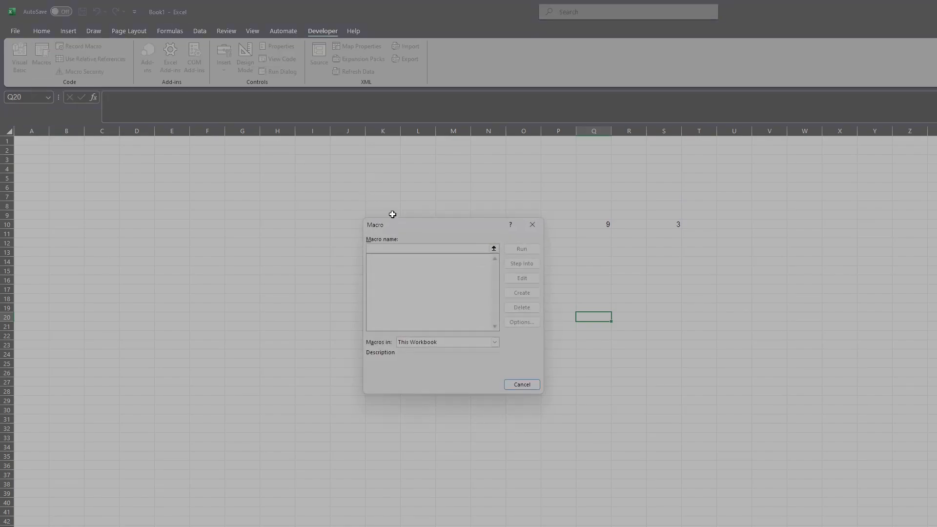
pyautogui.write('ReRoll')
pyautogui.click(521, 294)
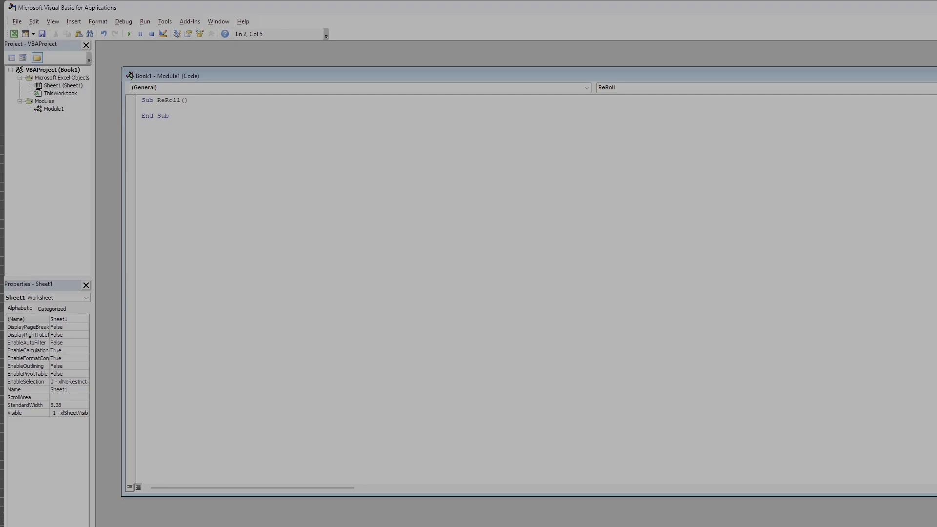
pyautogui.write('ctiveSheet.calculate')
pyautogui.moveTo(157, 108); pyautogui.dragTo(200, 107)
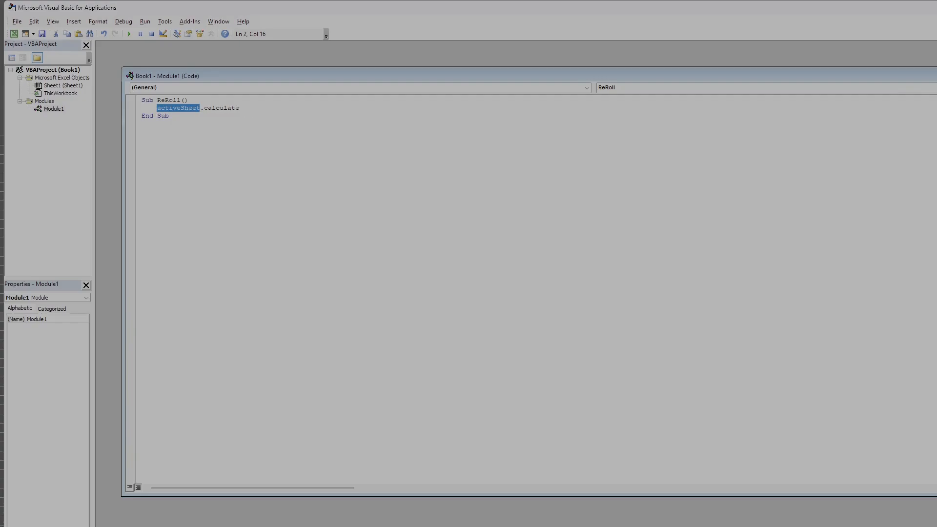
# Close the code editor and check the workbook's macro list for the ReRoll macro.
pyautogui.click(936, 7)
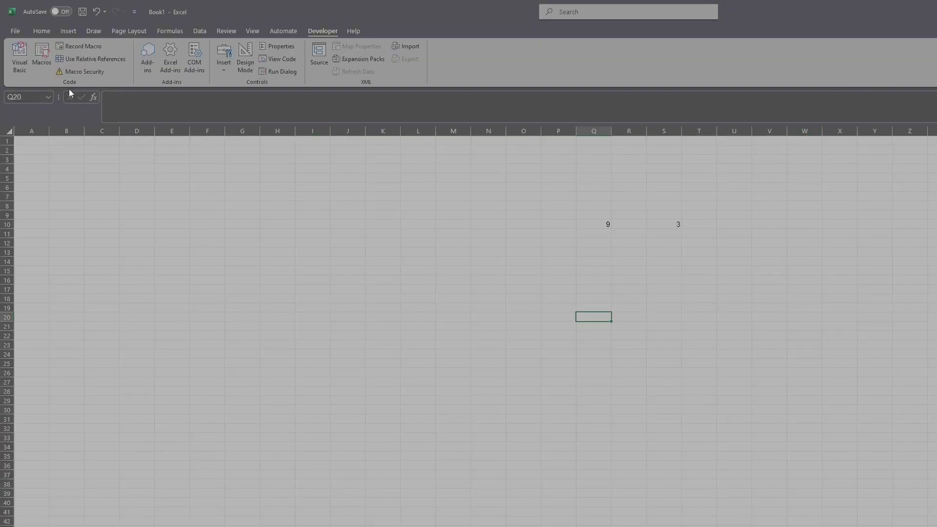
pyautogui.click(41, 55)
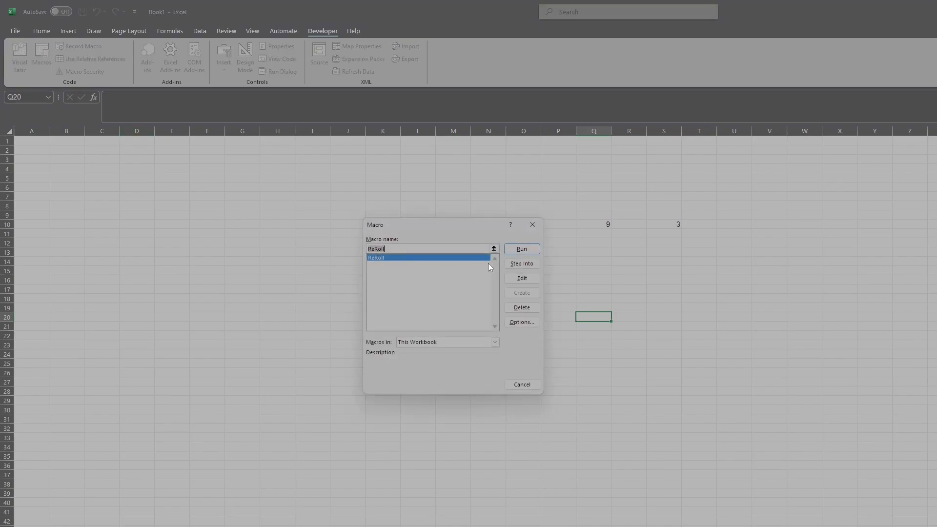
pyautogui.click(533, 224)
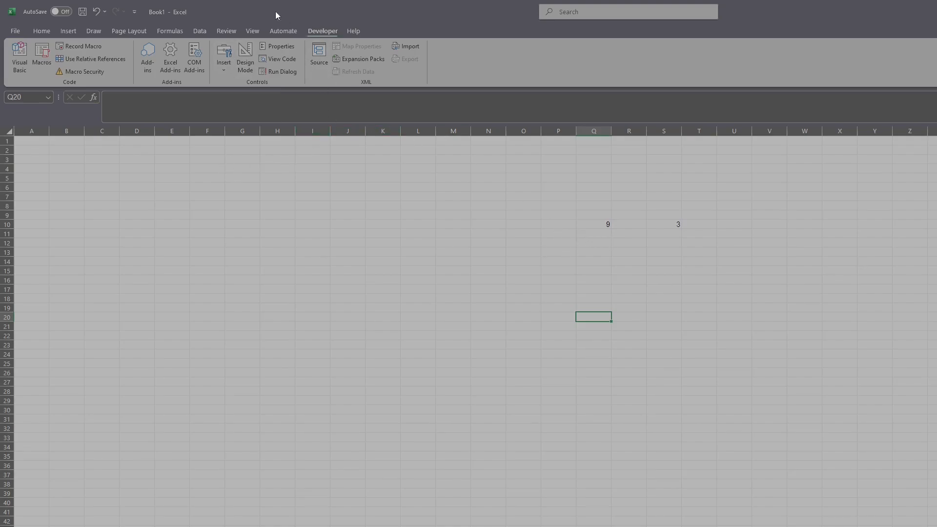
# Insert a form control button over about cells R17 to S19 and assign the ReRoll macro to it.
pyautogui.click(224, 72)
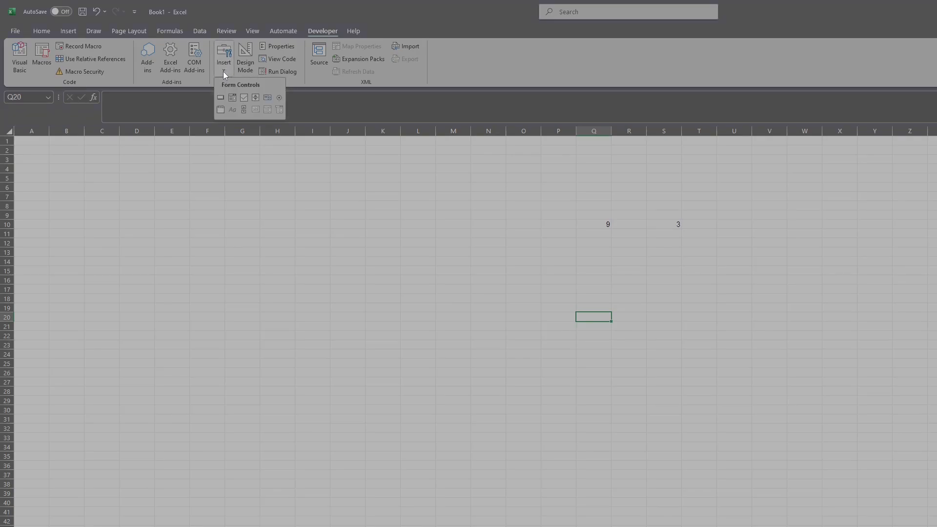
pyautogui.click(221, 99)
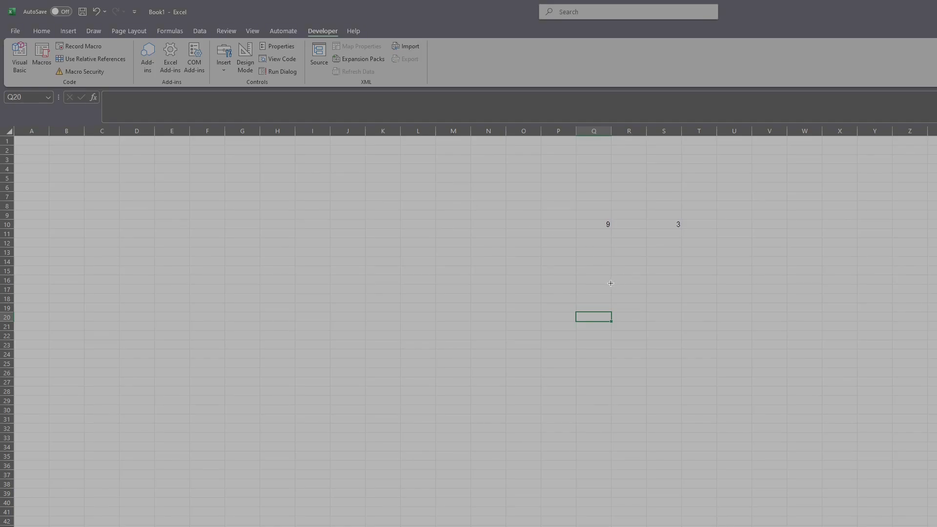
pyautogui.moveTo(610, 285); pyautogui.dragTo(683, 316)
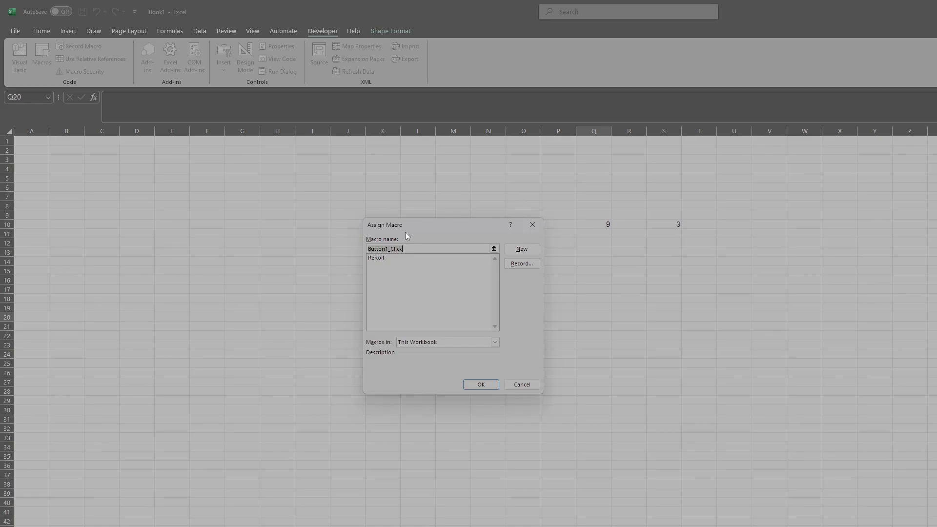
pyautogui.click(378, 259)
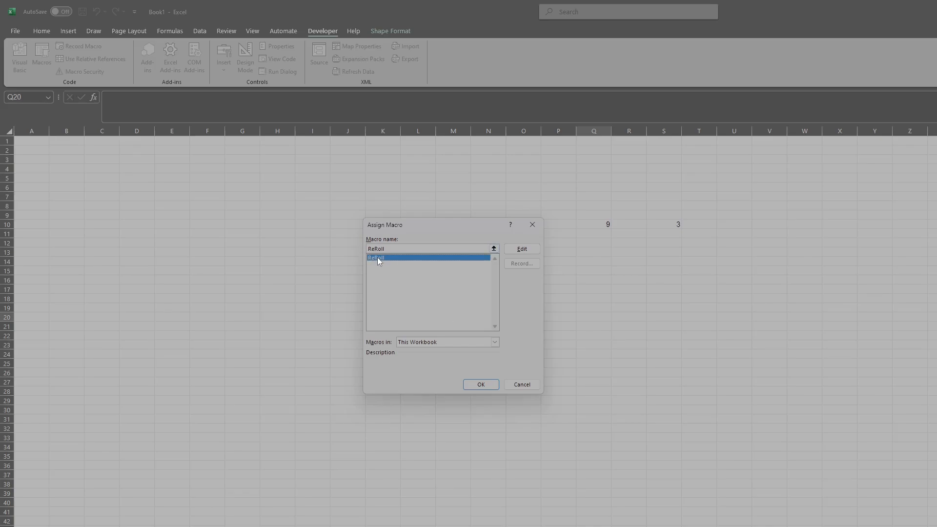
pyautogui.click(481, 385)
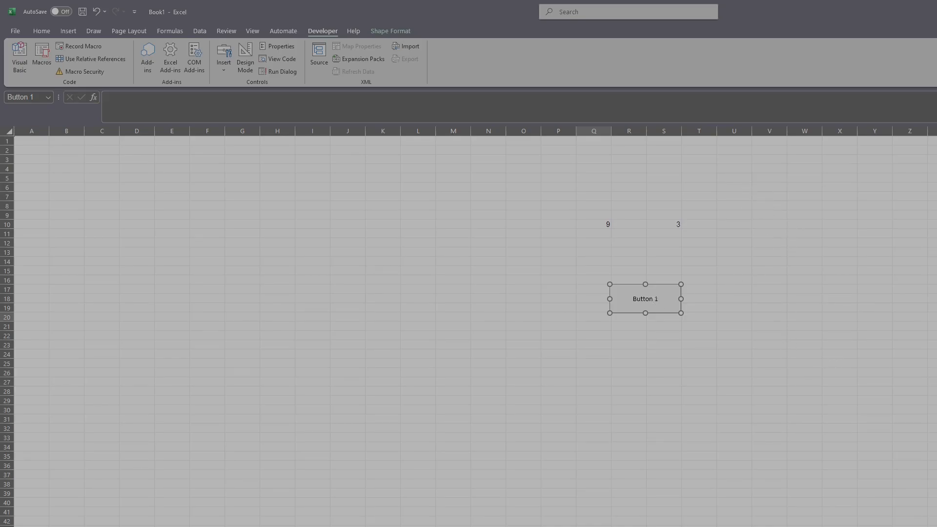
# Replace the new button's label text with ROLL and deselect the button.
pyautogui.rightClick(653, 300)
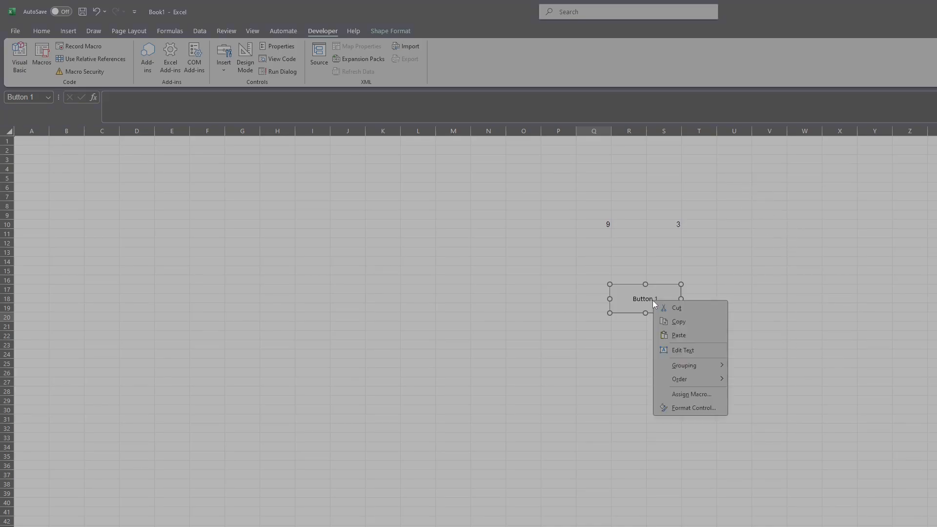
pyautogui.click(681, 351)
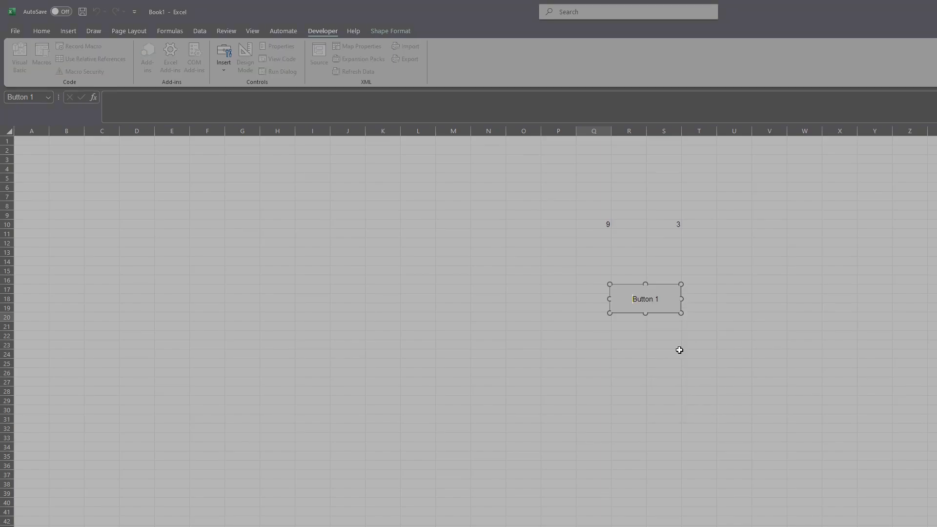
pyautogui.press('Delete')
pyautogui.press('Delete')
pyautogui.press('Delete')
pyautogui.press('Delete')
pyautogui.press('Delete')
pyautogui.press('Delete')
pyautogui.press('Delete')
pyautogui.press('Delete')
pyautogui.write('ROLL')
pyautogui.click(739, 309)
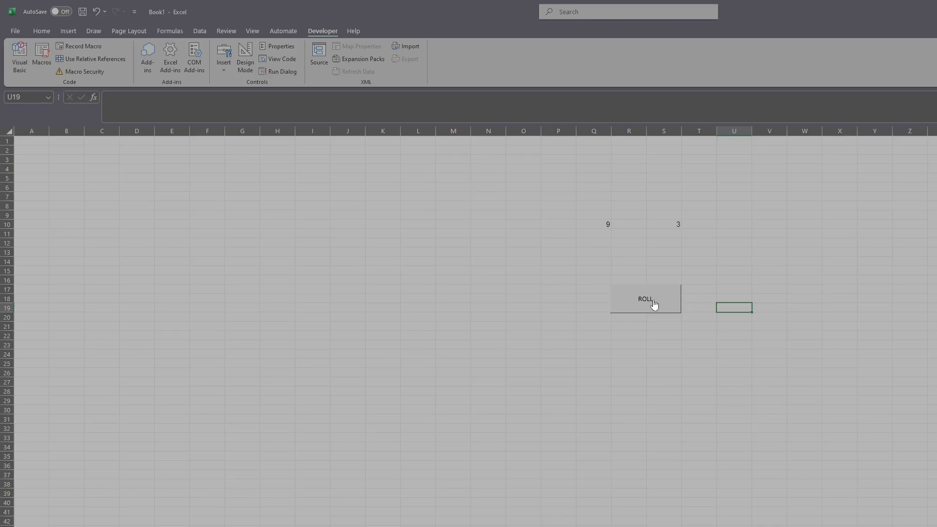
# Test the ROLL button by running it repeatedly to generate new random numbers in Q10 and S10.
pyautogui.click(650, 303)
pyautogui.click(644, 293)
pyautogui.click(645, 300)
pyautogui.click(645, 300)
pyautogui.click(644, 299)
pyautogui.click(645, 299)
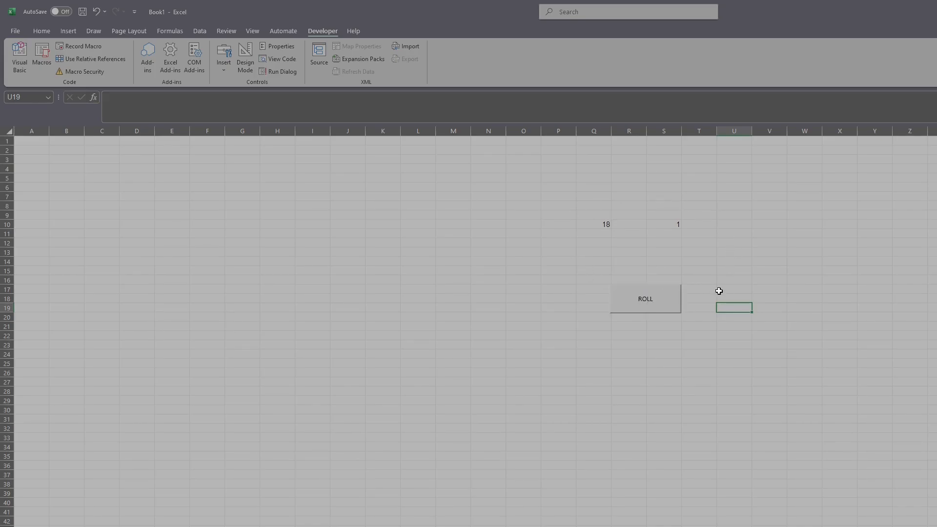